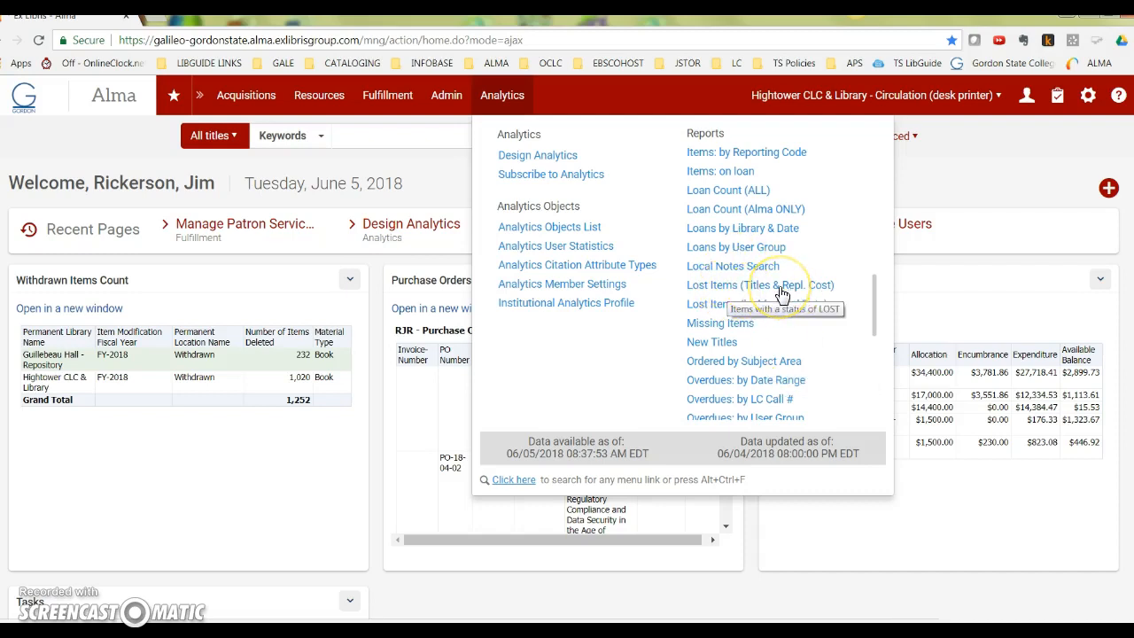
Open the Lost Items (Titles & Repl. Cost) analytics report and examine its replacement cost plus processing fee column.
left_click(800, 290)
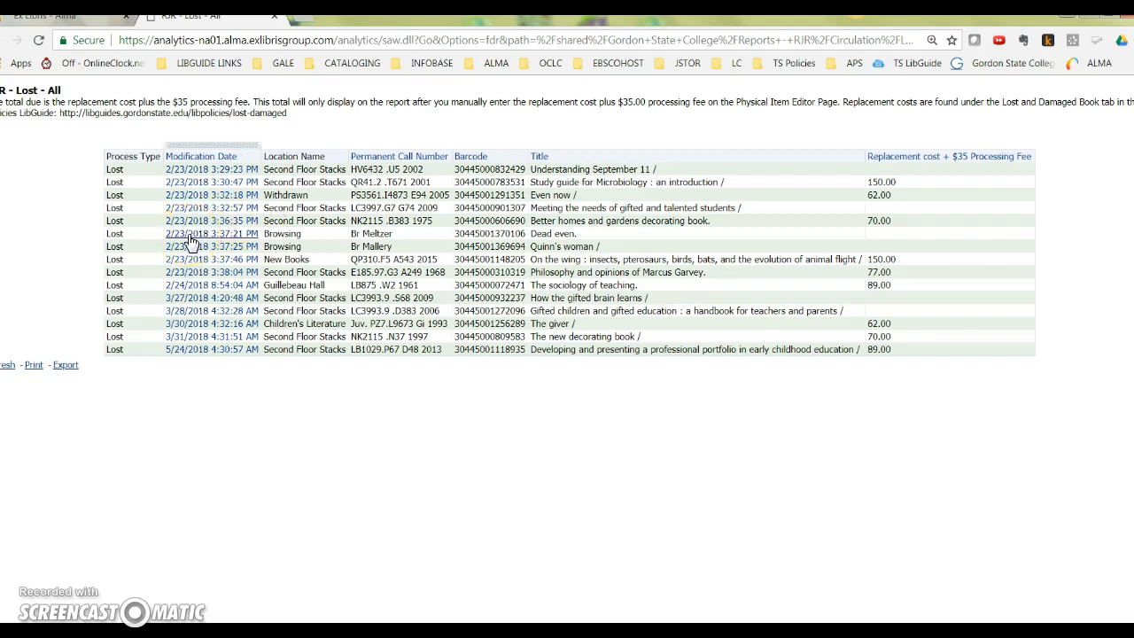
left_click(893, 258)
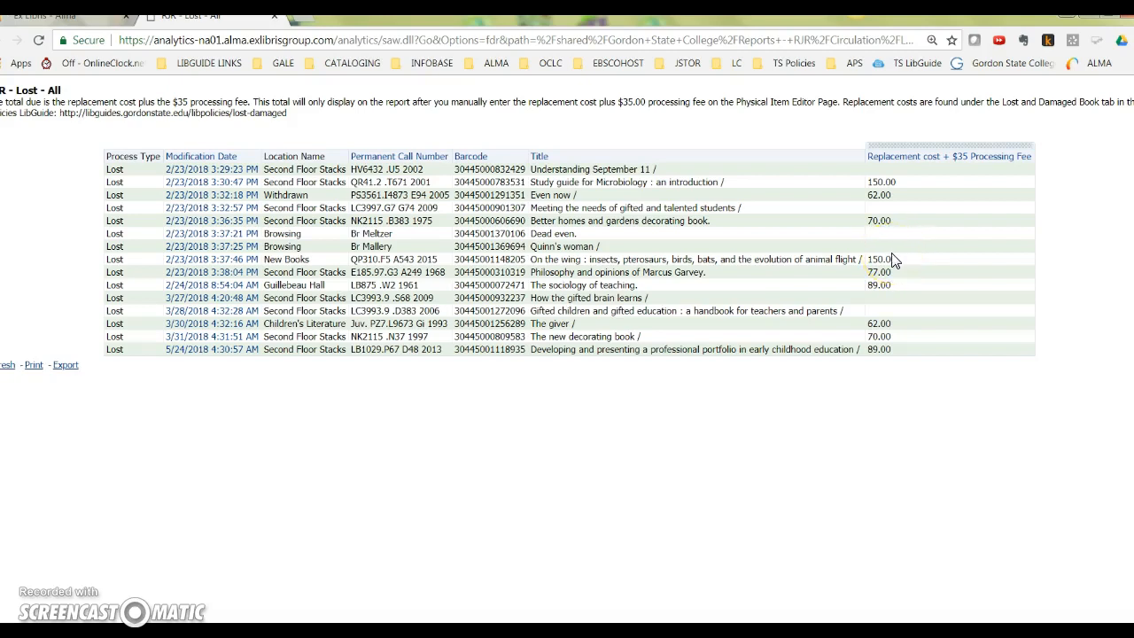
left_click(893, 258)
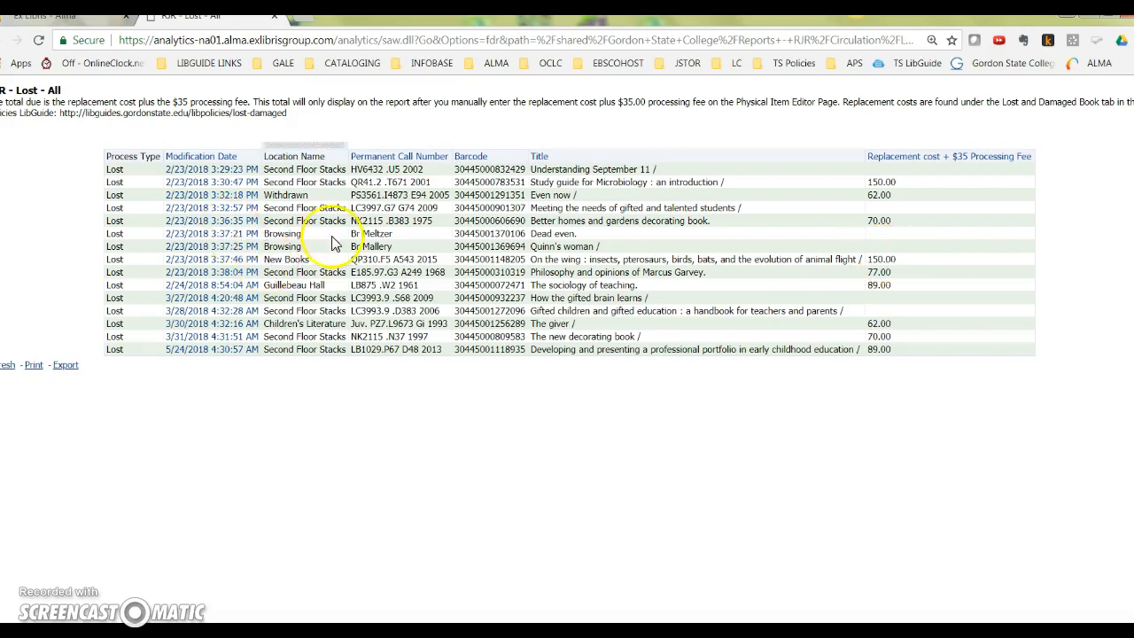
Copy the barcode of Dead even from the lost items report and search all titles in Alma for it.
double_click(503, 234)
key("ctrl+c")
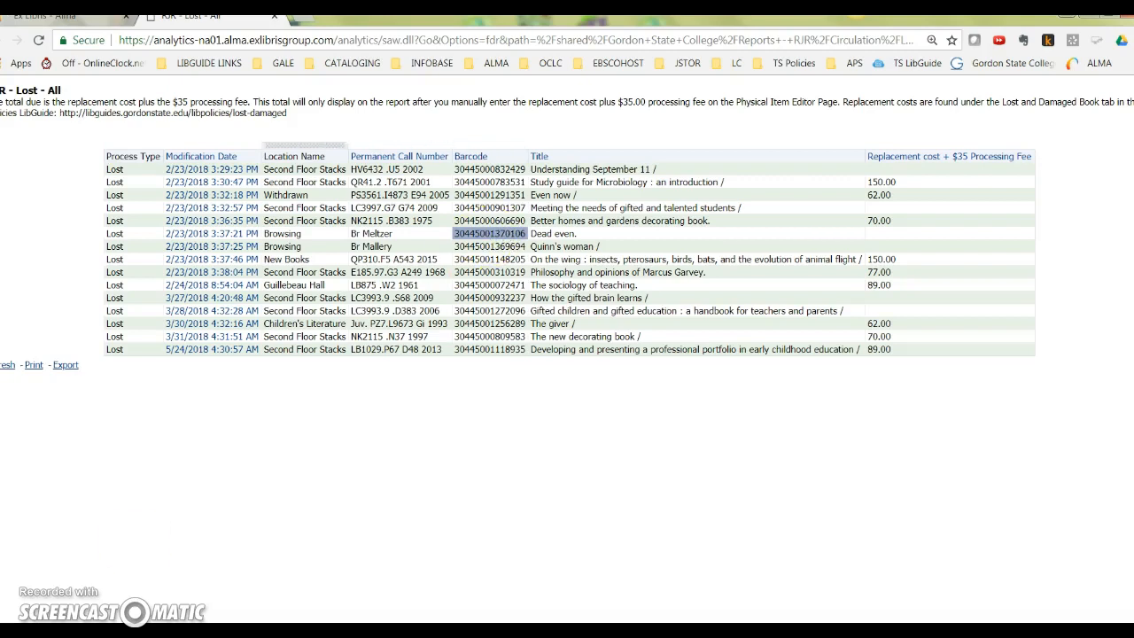
key("ctrl+Page_Up")
left_click(416, 135)
key("ctrl+v")
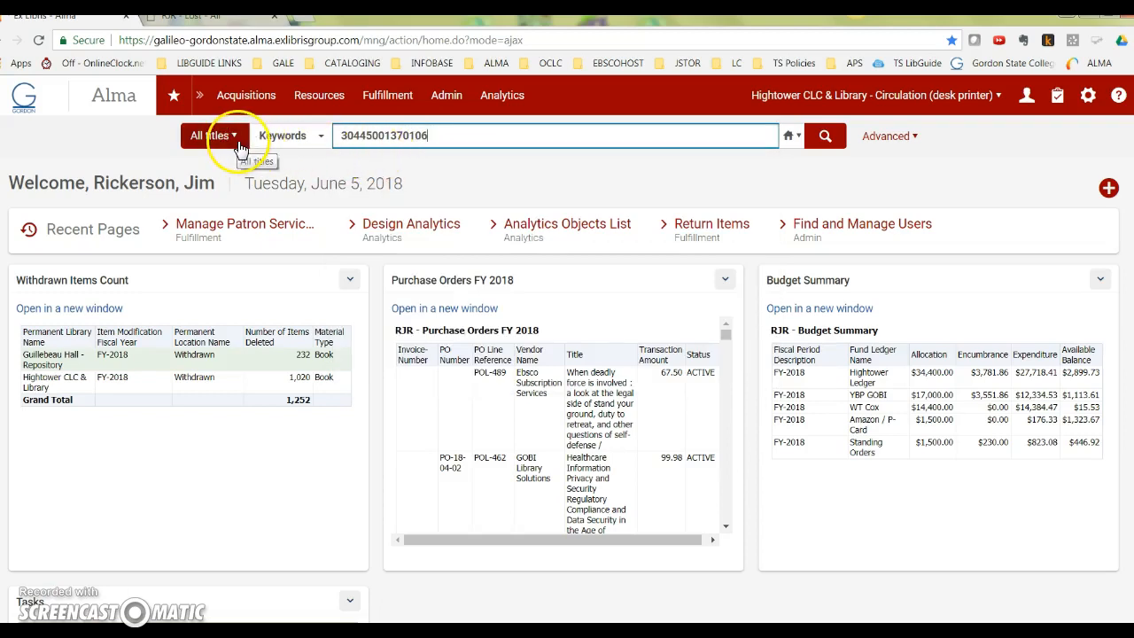
left_click(823, 136)
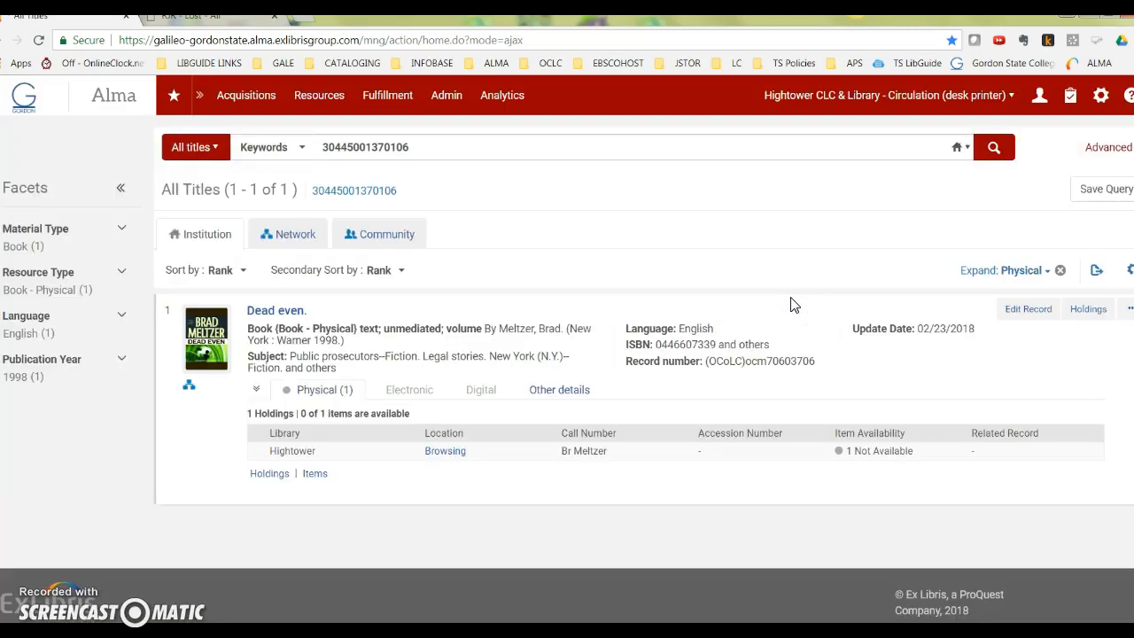
Open the Dead even copy from its list of items for editing in the Physical Item Editor.
left_click(315, 473)
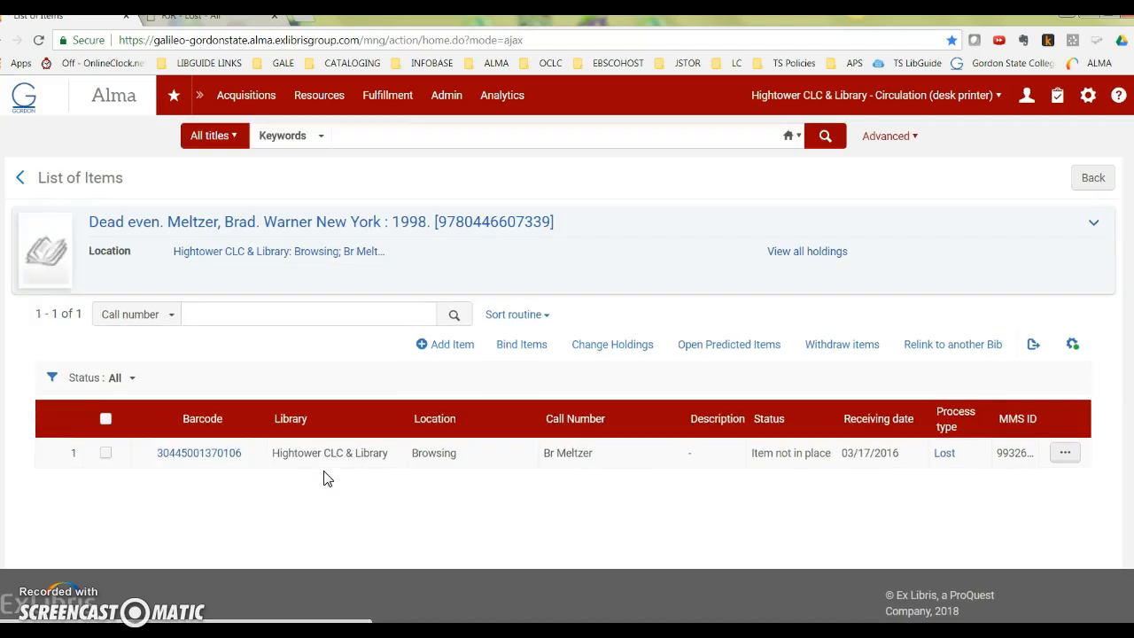
left_click(1065, 453)
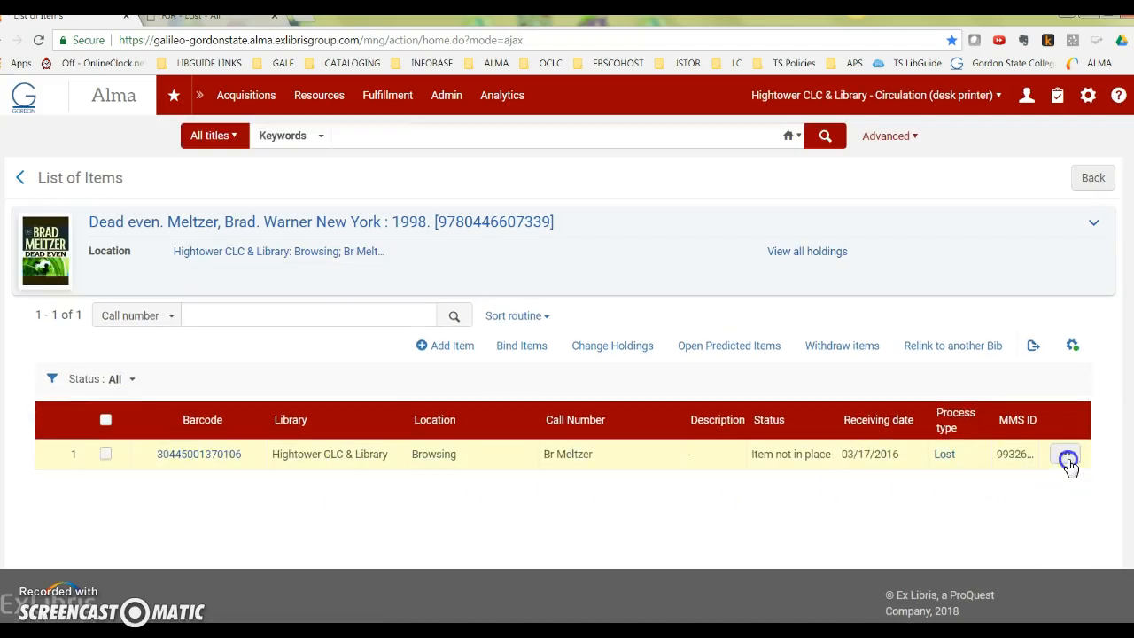
left_click(977, 504)
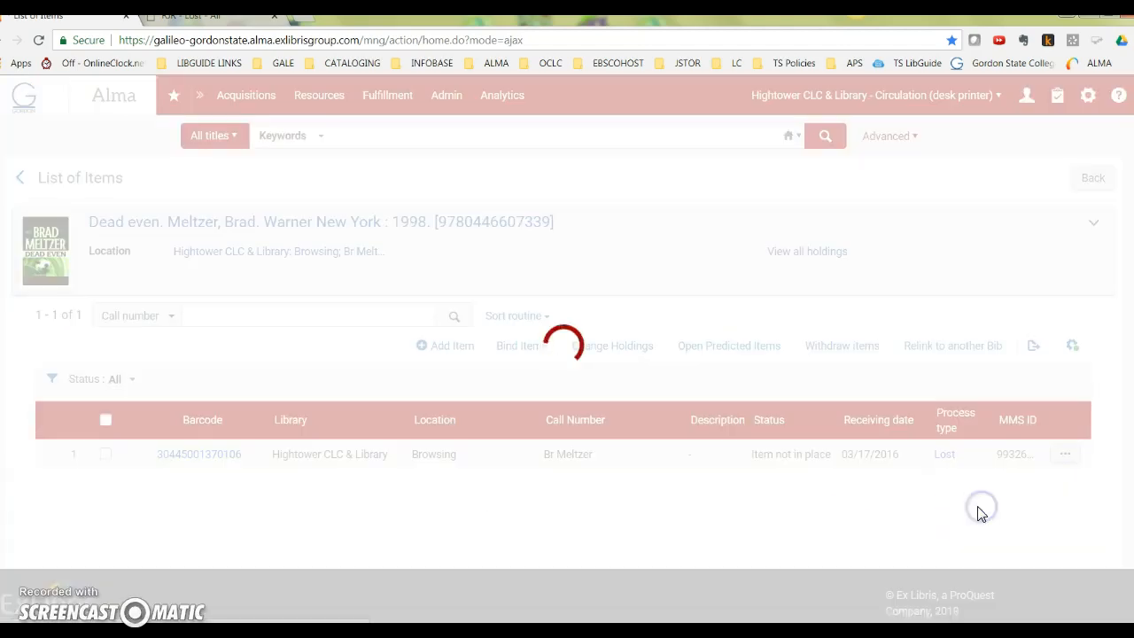
Set the Dead even item's replacement cost to 30 and save the item record.
scroll(351, 517, "down", 2)
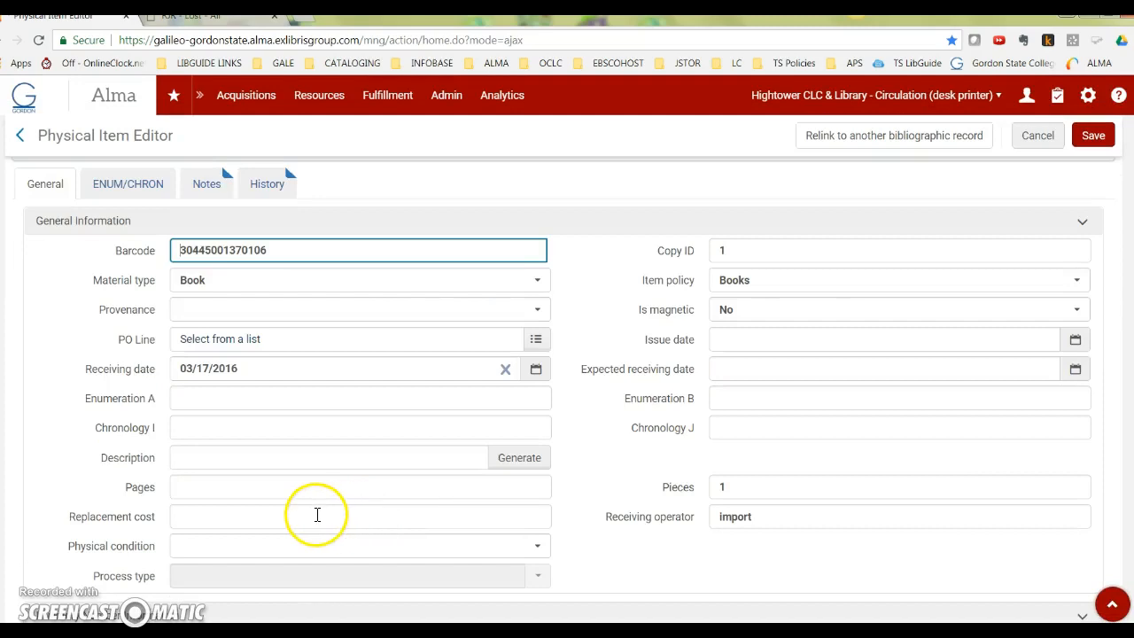
scroll(264, 516, "down", 2)
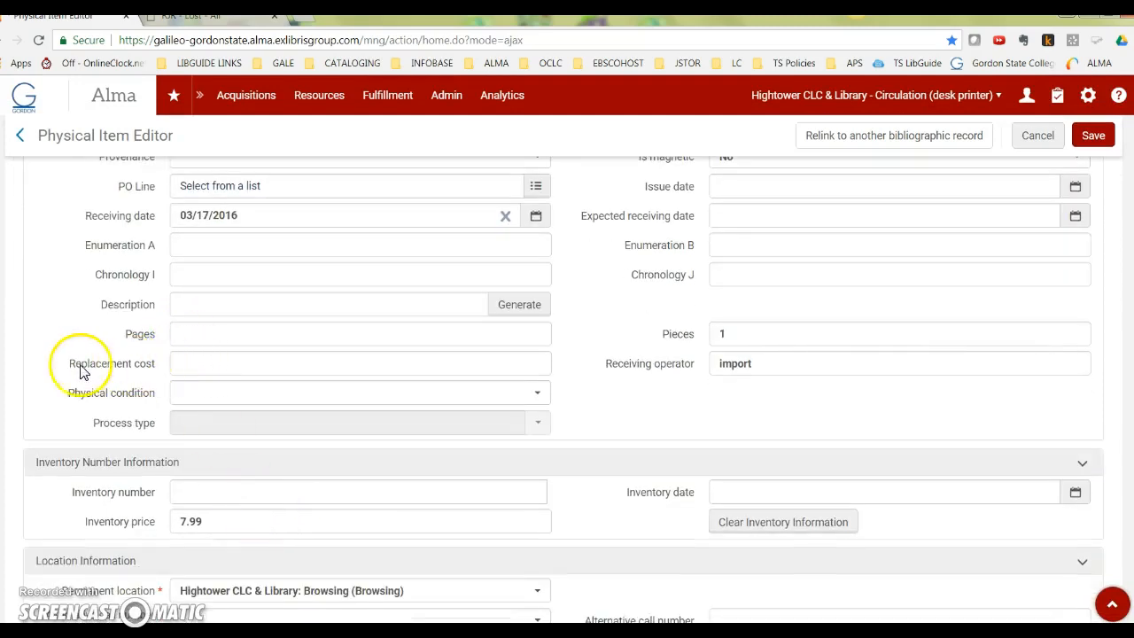
left_click(207, 368)
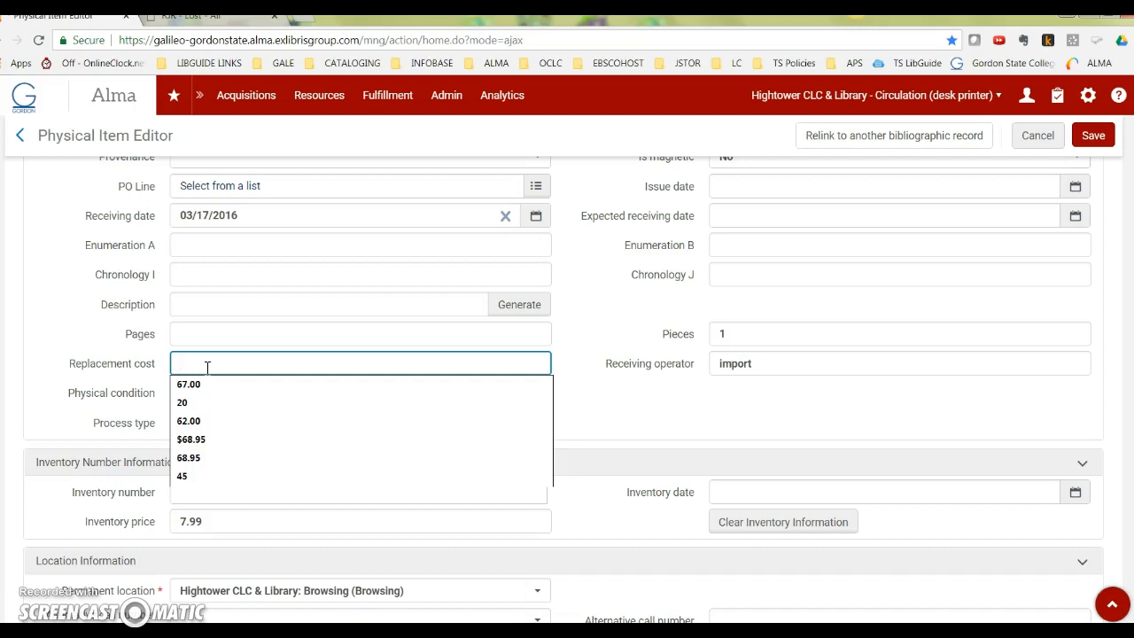
type("30")
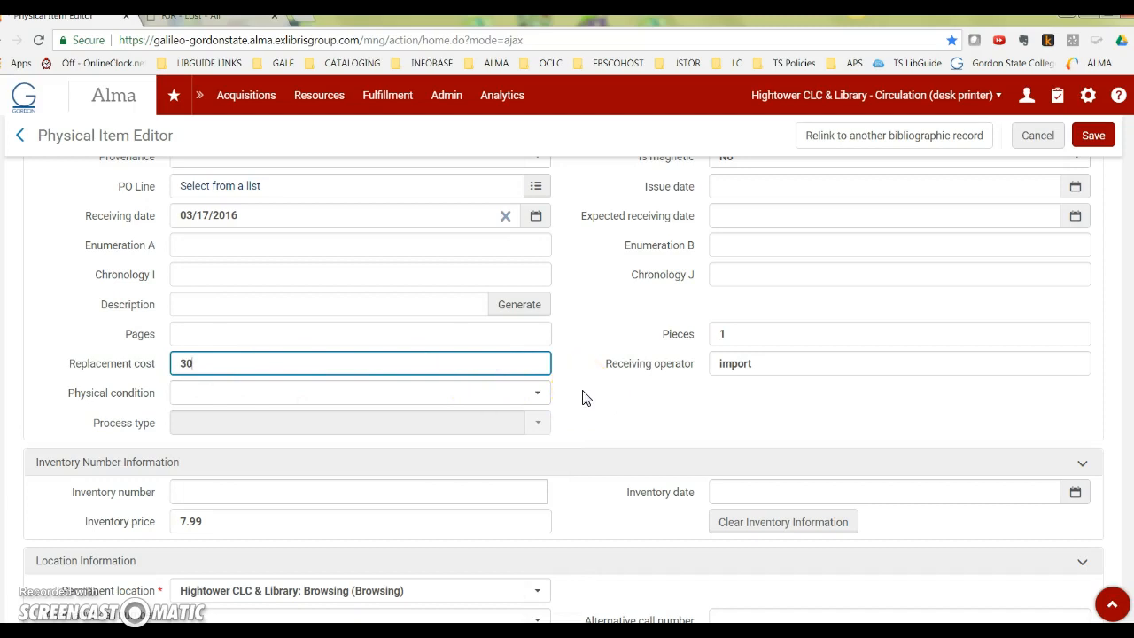
left_click(1093, 137)
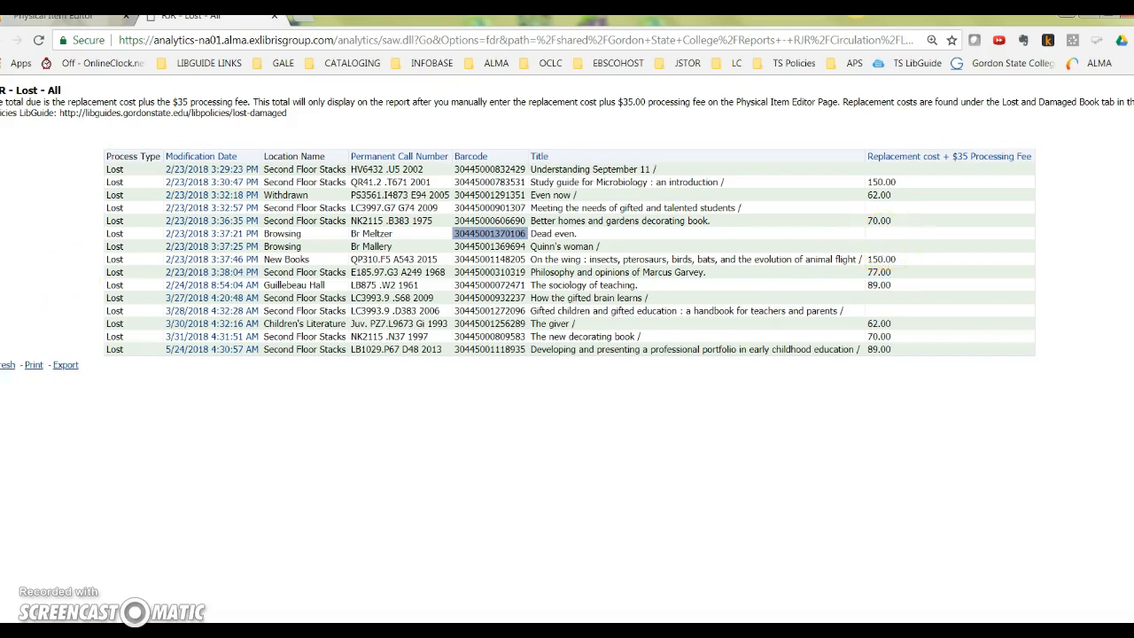
Return to the Dead even item in Alma and check its change history for the replacement cost entry, looking over its notes as well.
left_click(55, 16)
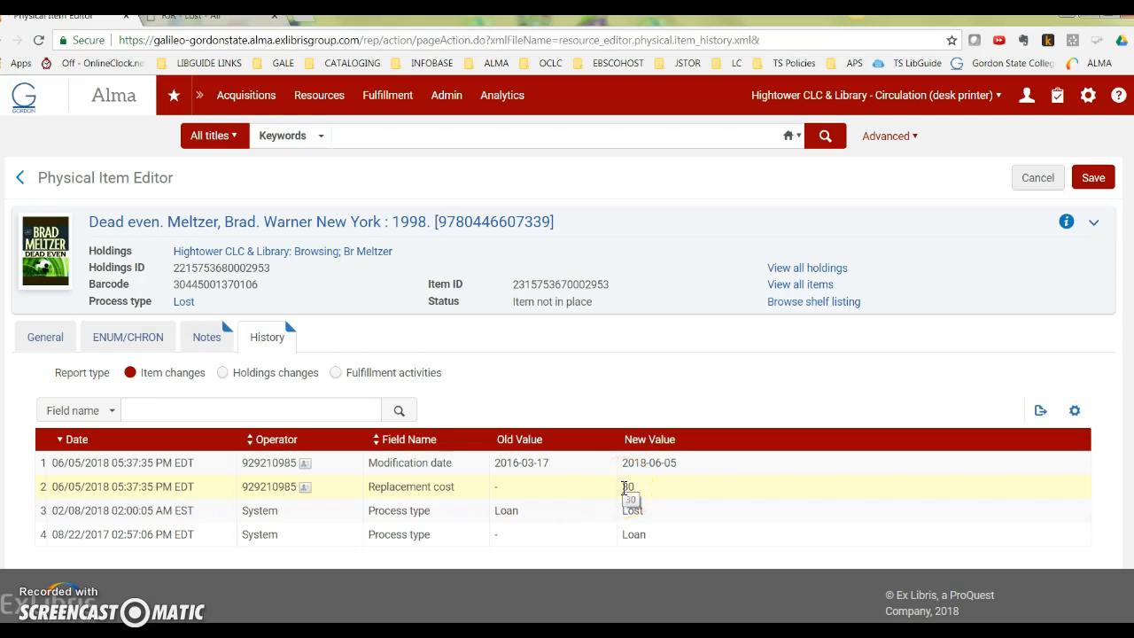
left_click_drag(372, 487, 473, 493)
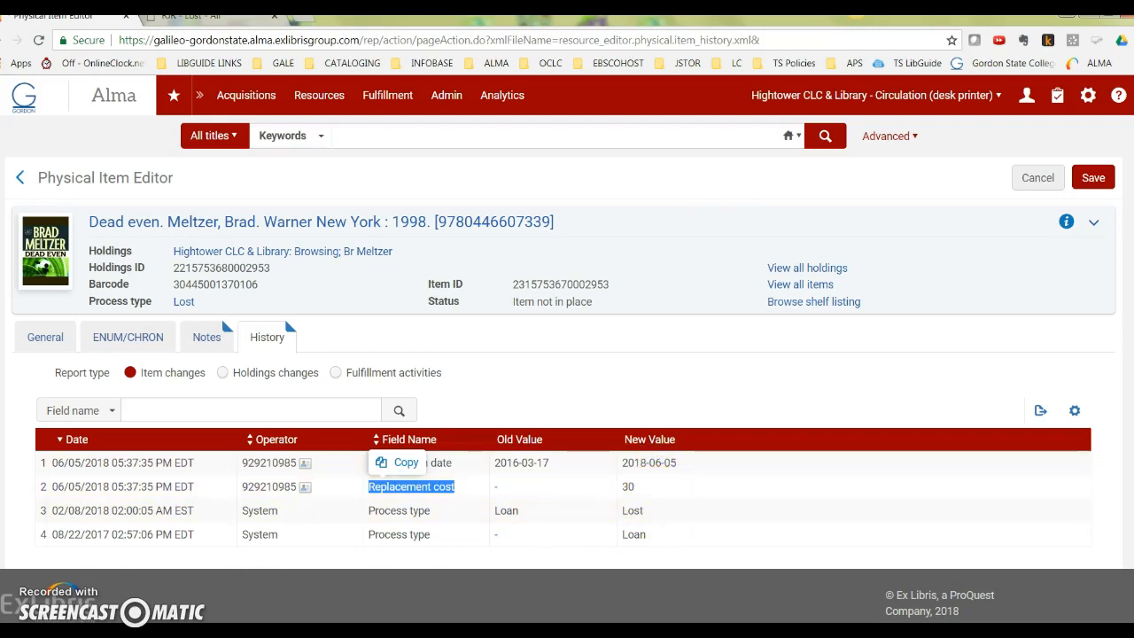
left_click(208, 344)
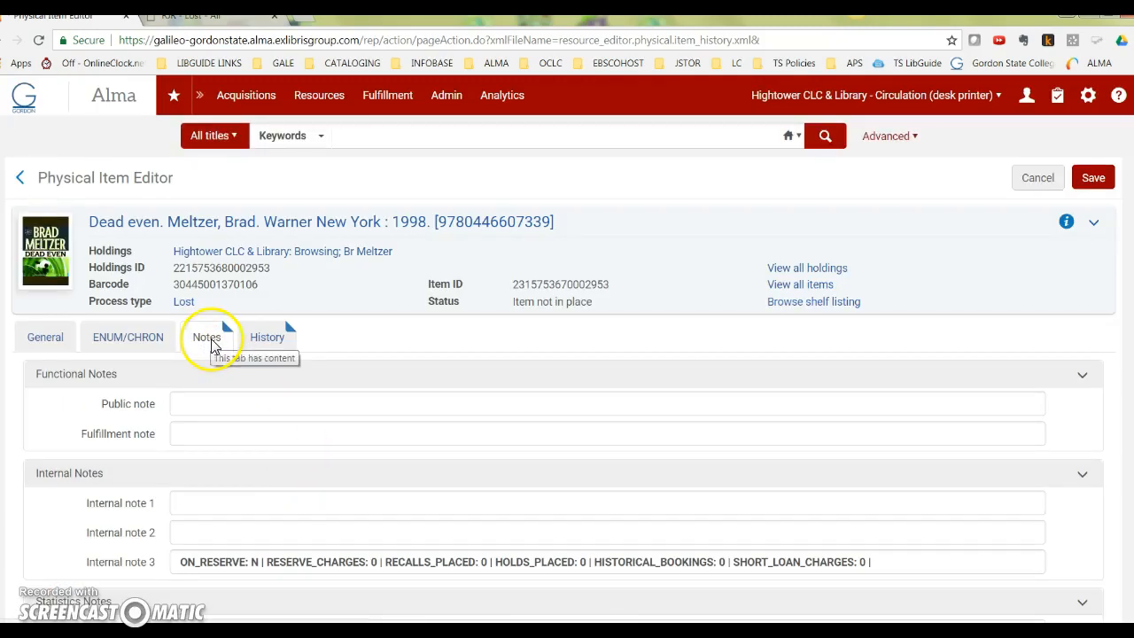
scroll(283, 549, "down", 1)
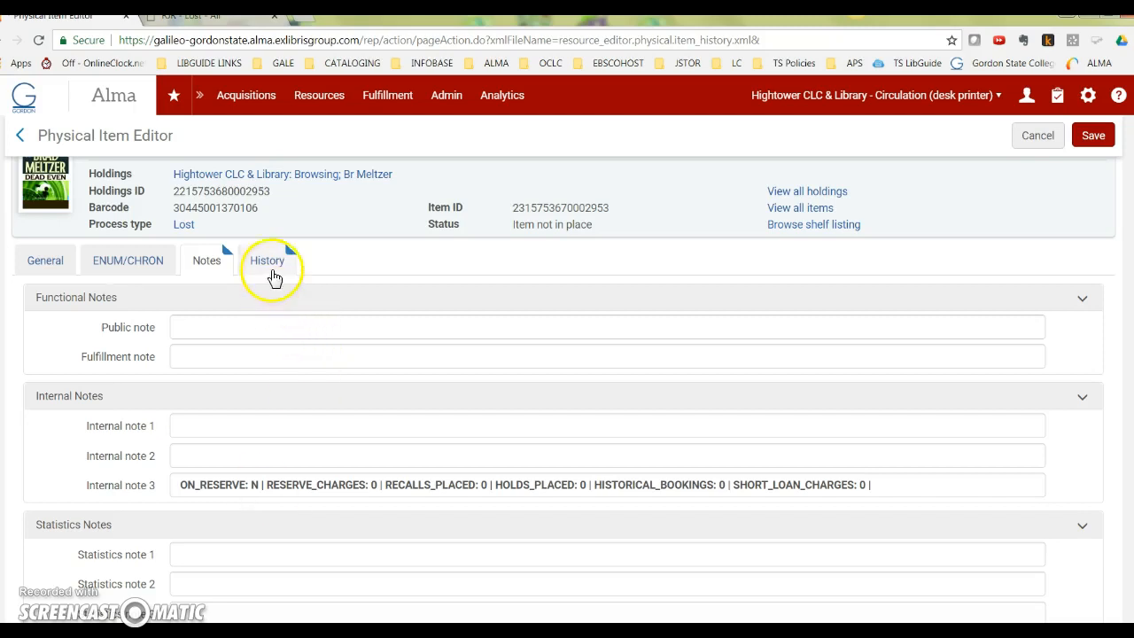
left_click(268, 261)
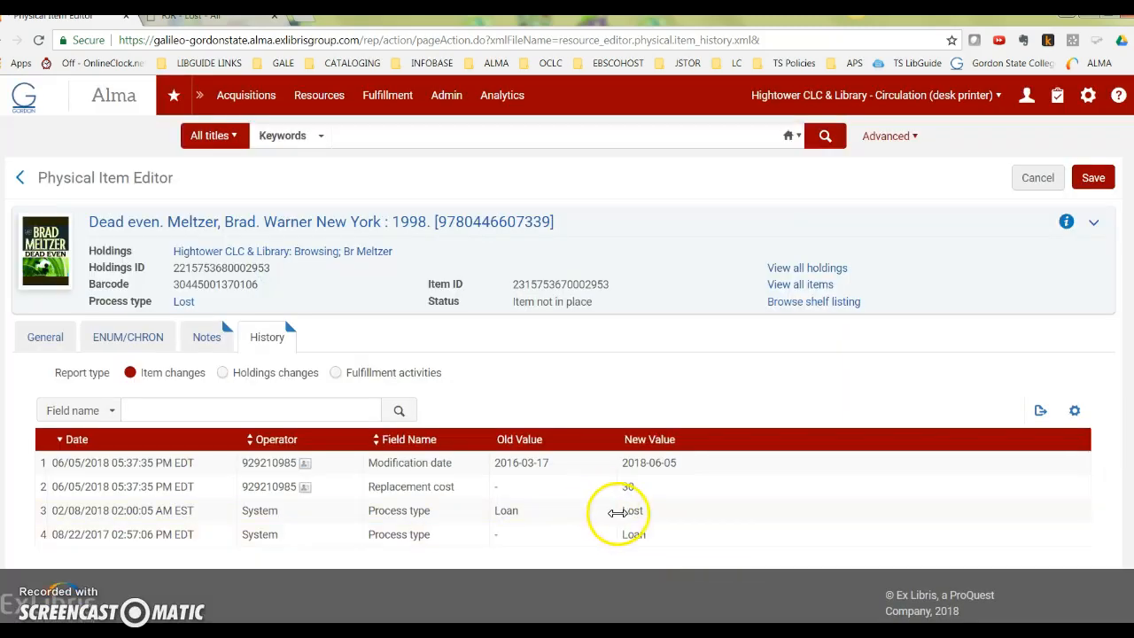
Examine the public, fulfillment and internal note fields of the Dead even item.
left_click(207, 336)
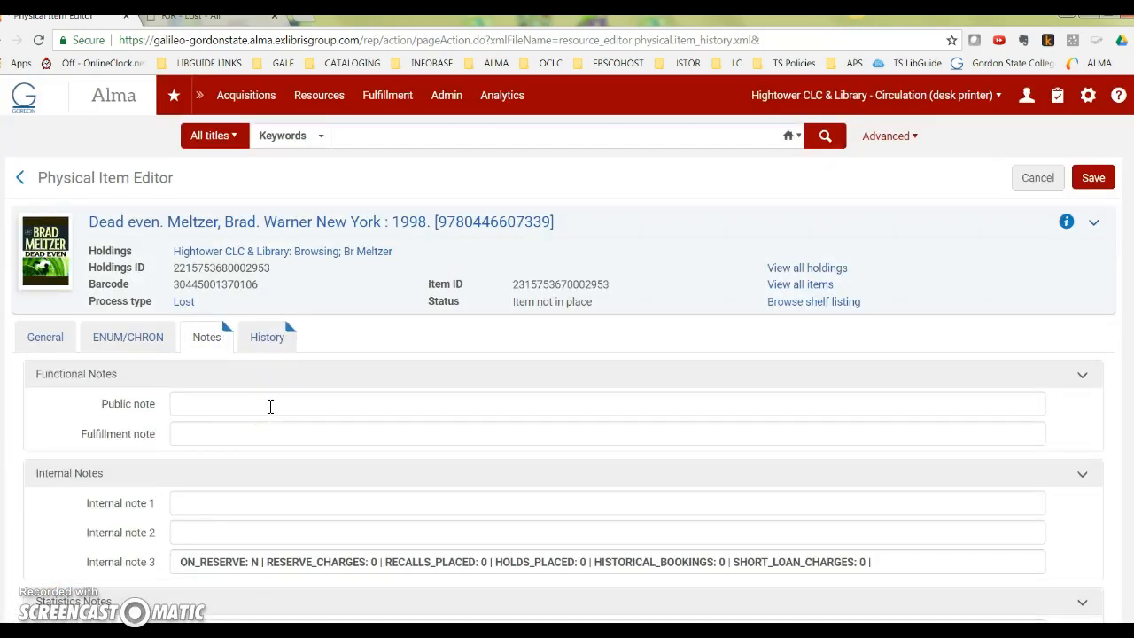
left_click(272, 407)
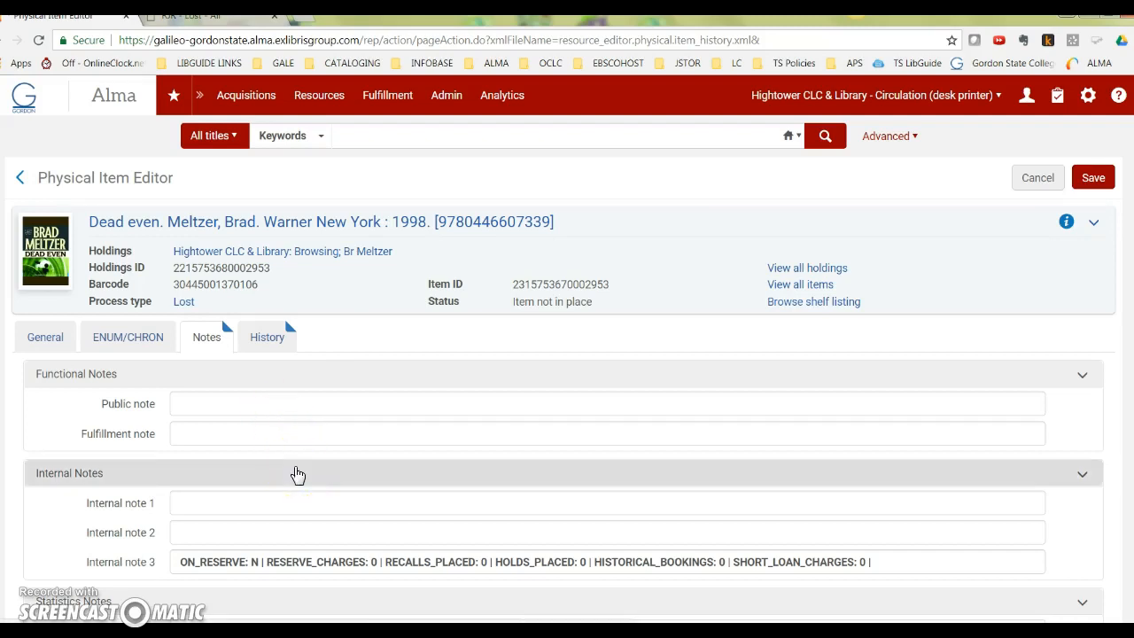
scroll(298, 476, "down", 1)
left_click(121, 502)
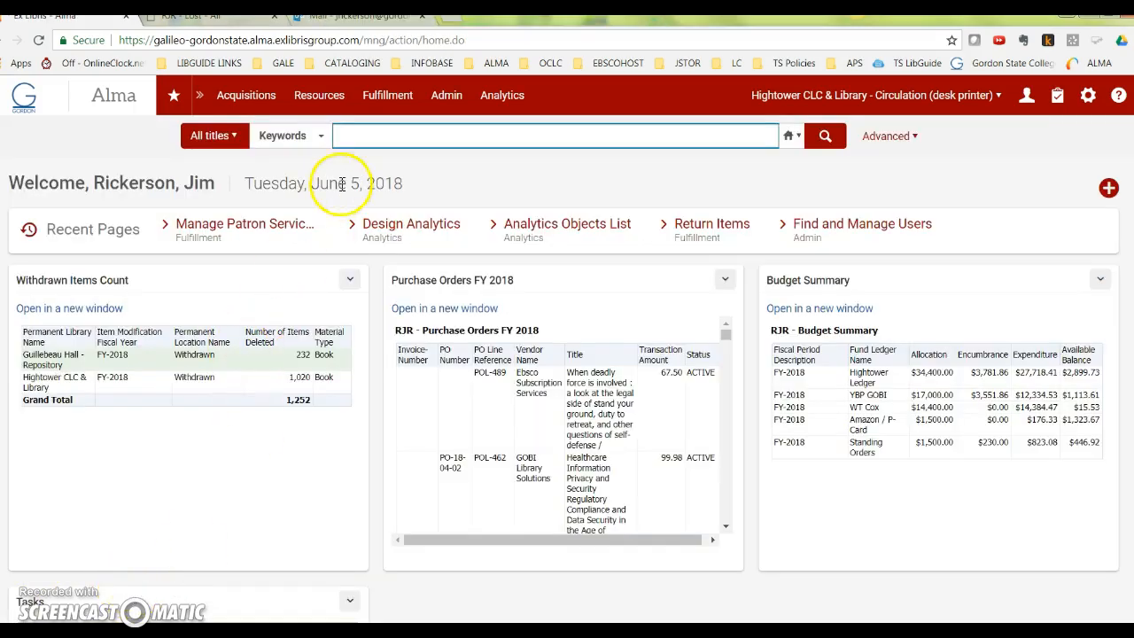
left_click(355, 134)
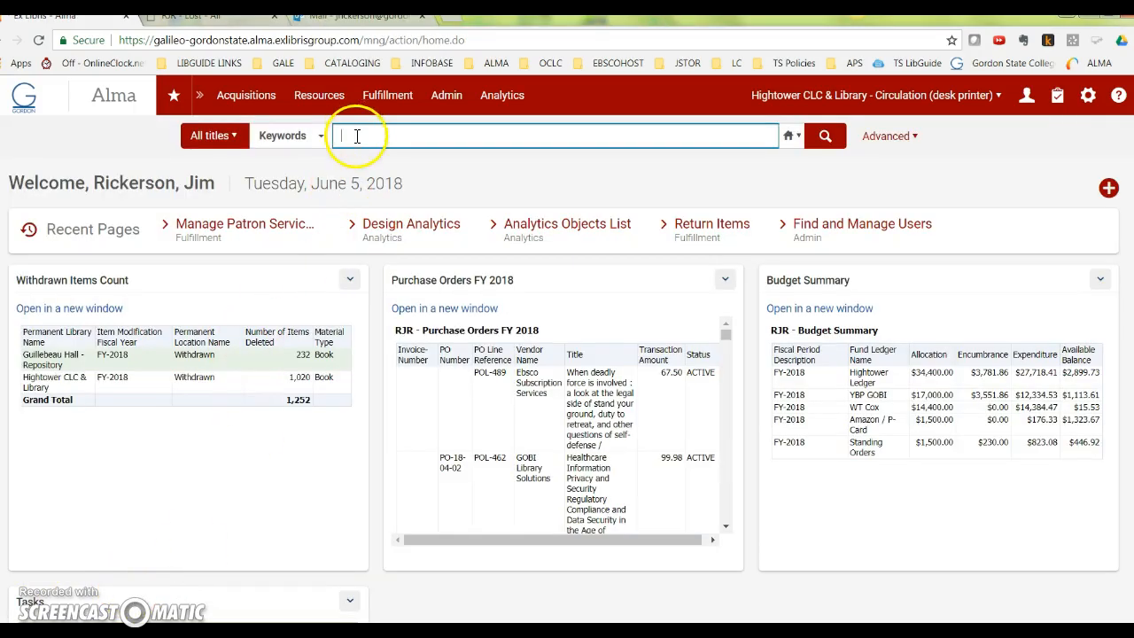
key("ctrl+v")
left_click(843, 142)
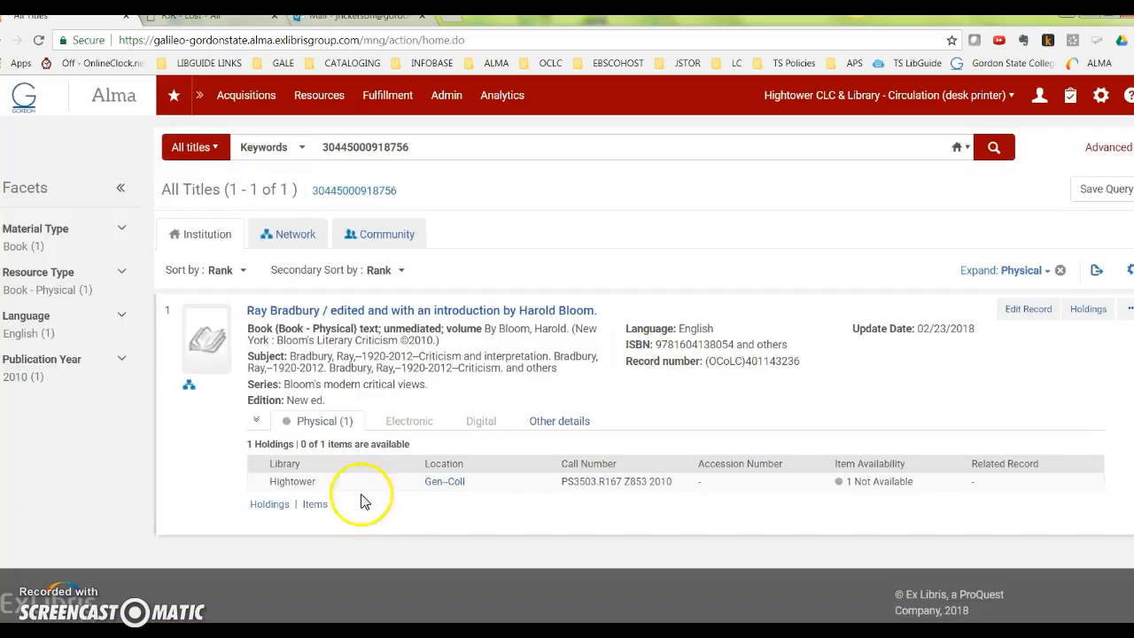
left_click(316, 504)
left_click(1065, 456)
left_click(978, 508)
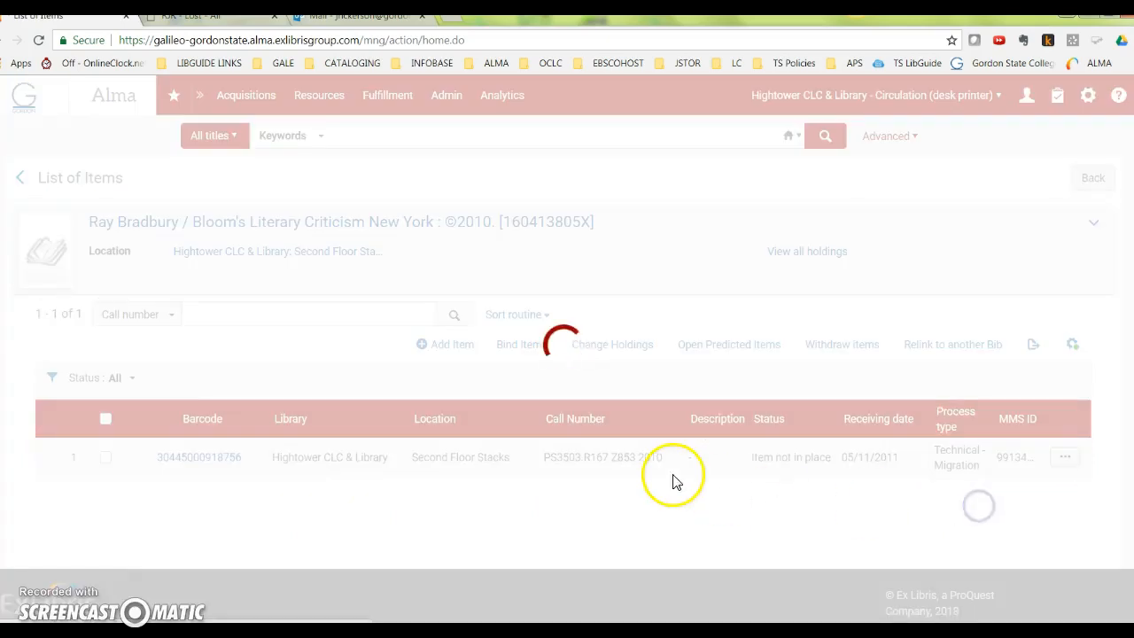
Examine the Ray Bradbury item's notes and highlight the "Lost--Library Applied" text in Internal note 3.
left_click(219, 338)
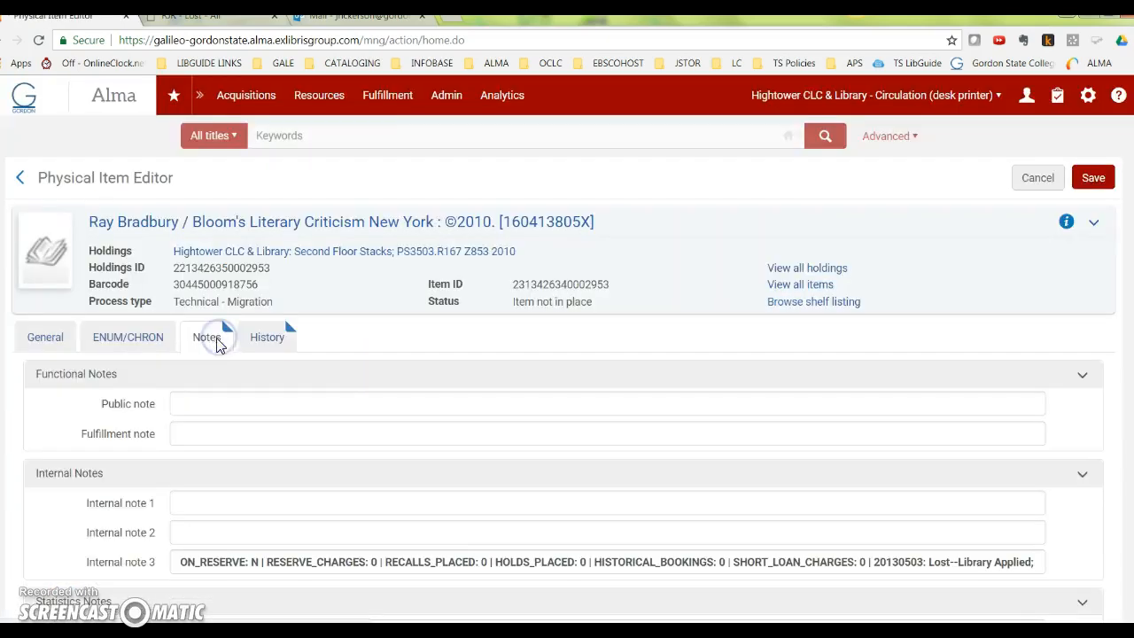
scroll(777, 529, "down", 3)
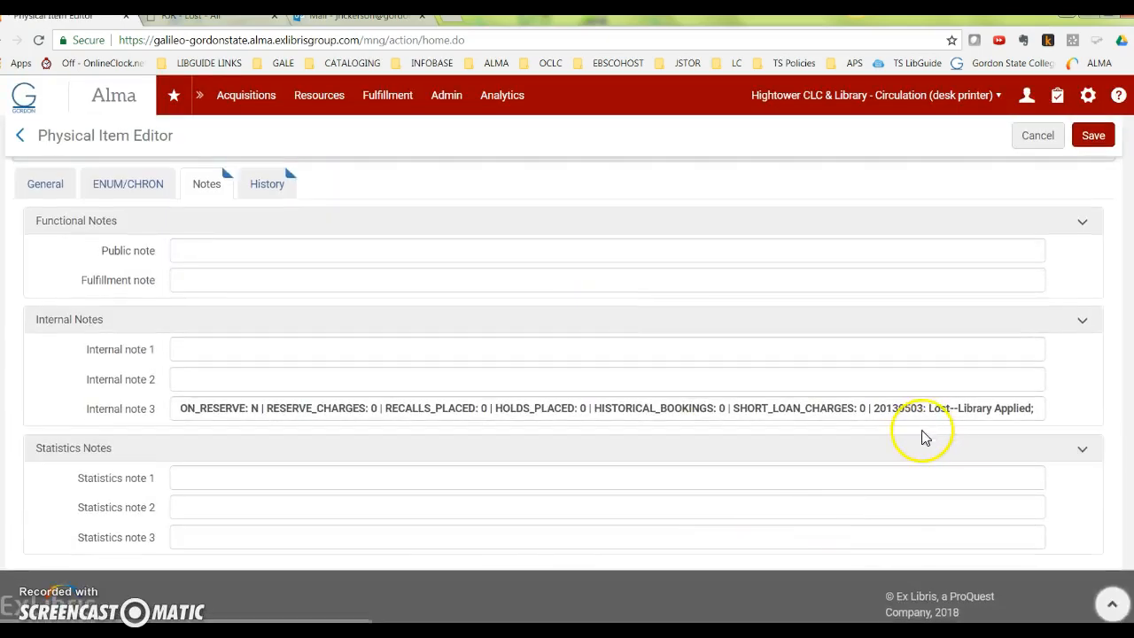
scroll(921, 430, "up", 3)
scroll(572, 401, "up", 1)
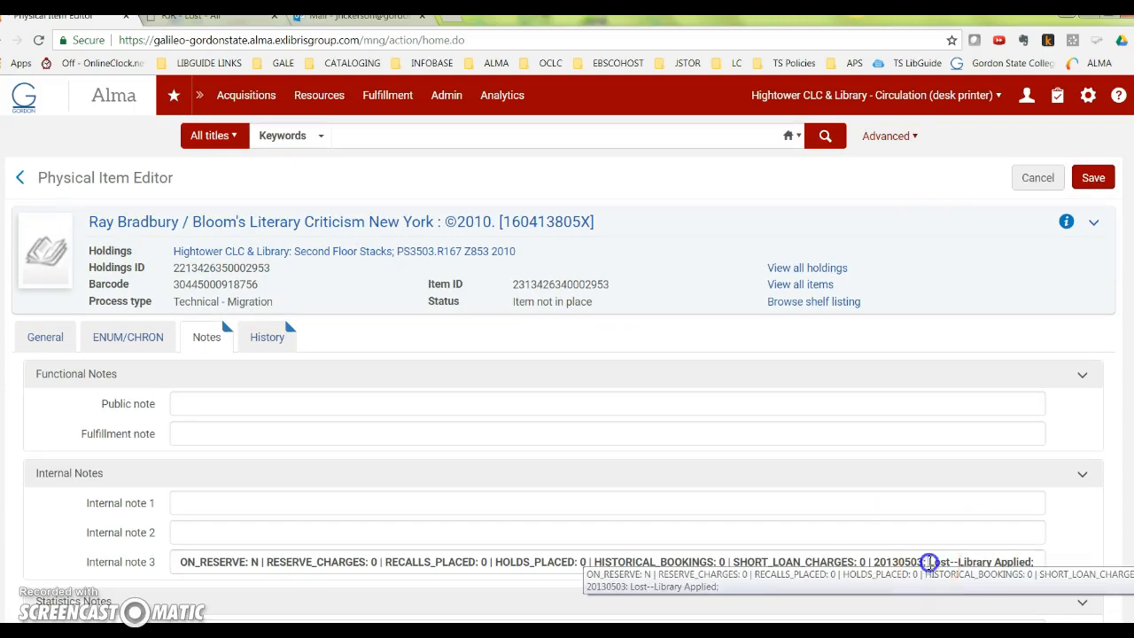
left_click_drag(932, 563, 1027, 562)
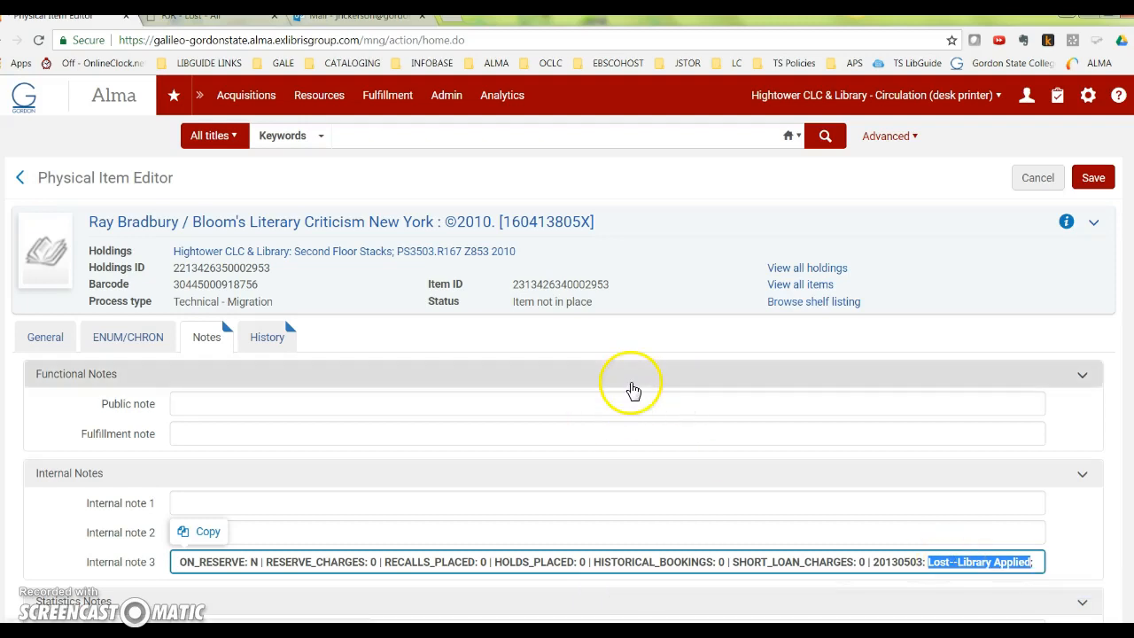
Open the LOST Notice profile from the Overdue and Lost Loan Profile list in the fulfillment configuration.
left_click(1103, 112)
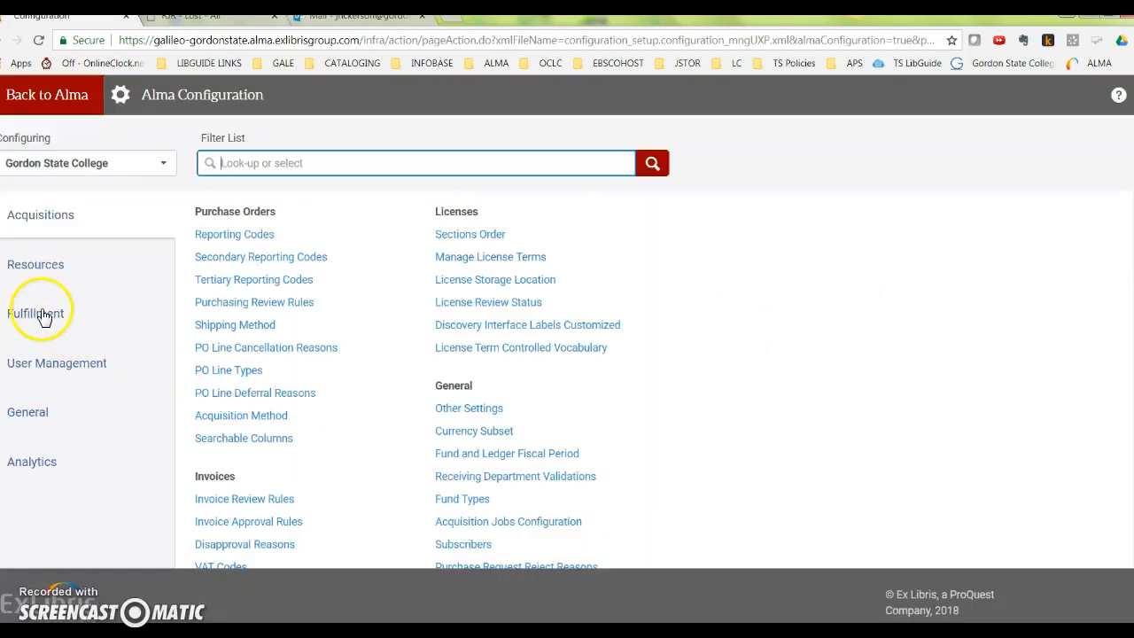
left_click(39, 314)
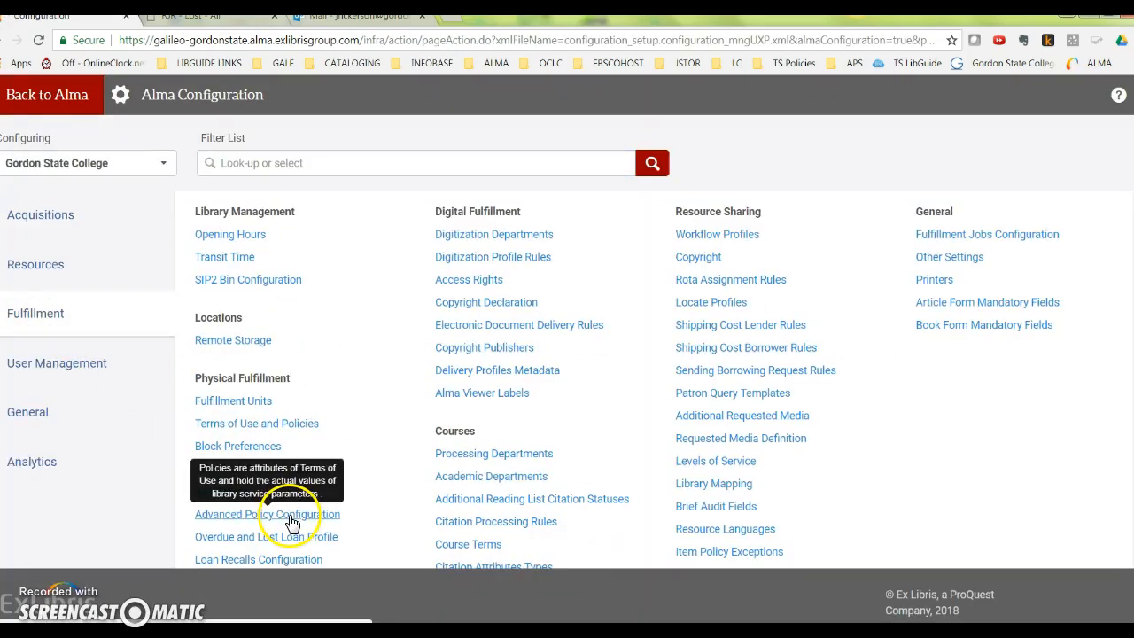
scroll(257, 505, "down", 1)
left_click(275, 460)
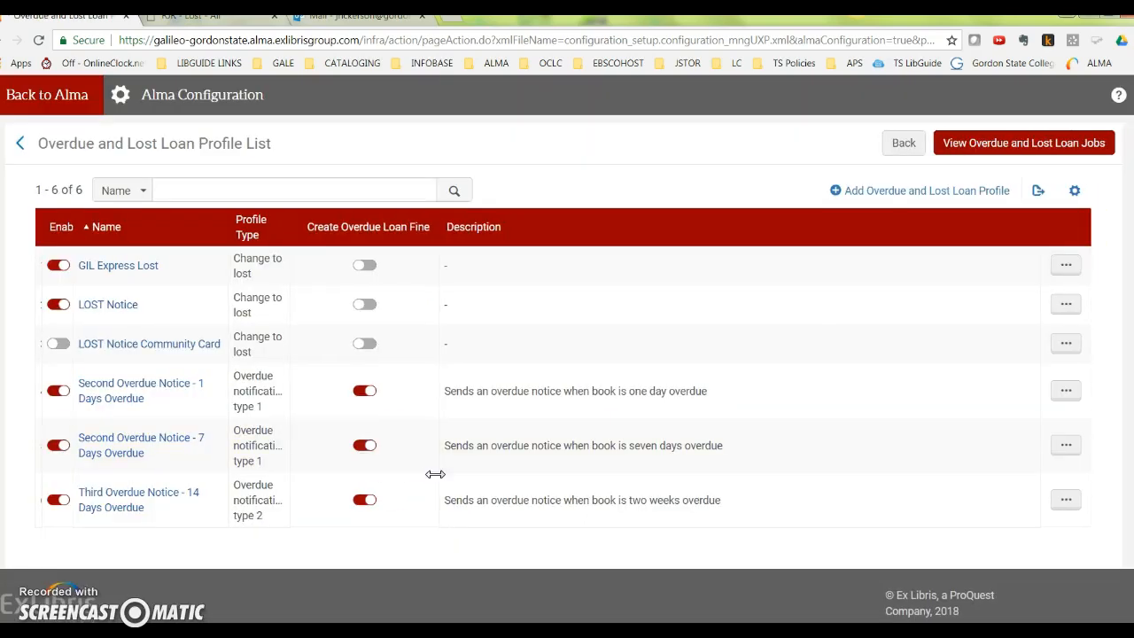
left_click(1066, 304)
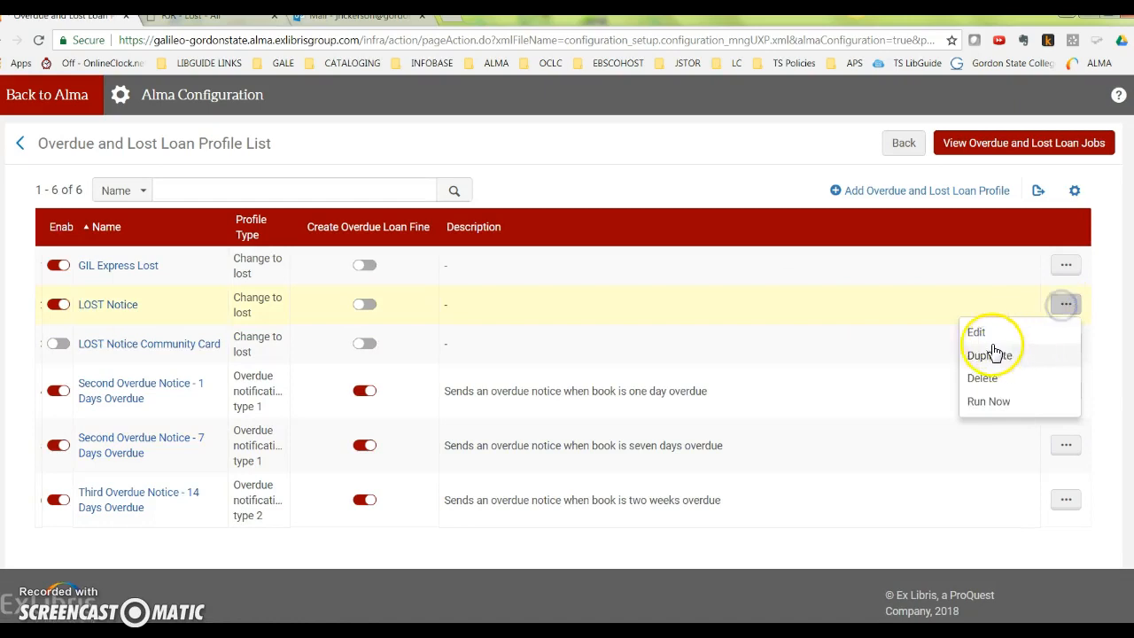
left_click(973, 331)
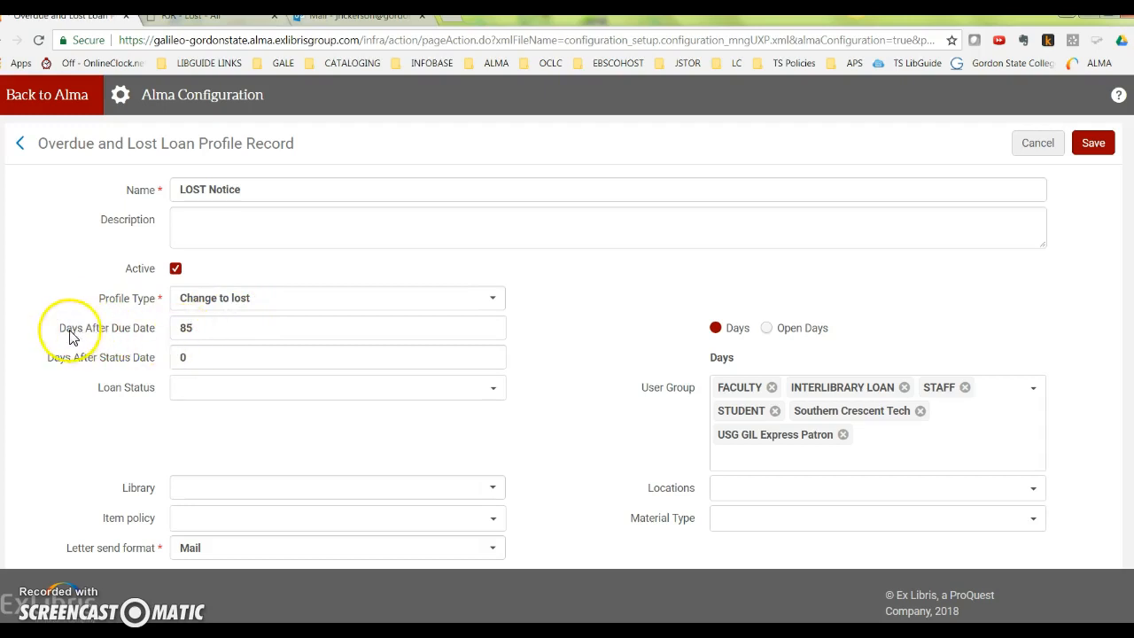
Check the LOST Notice profile's Days After Due Date setting, leave the configuration and return to the lost items report.
left_click_drag(60, 330, 154, 329)
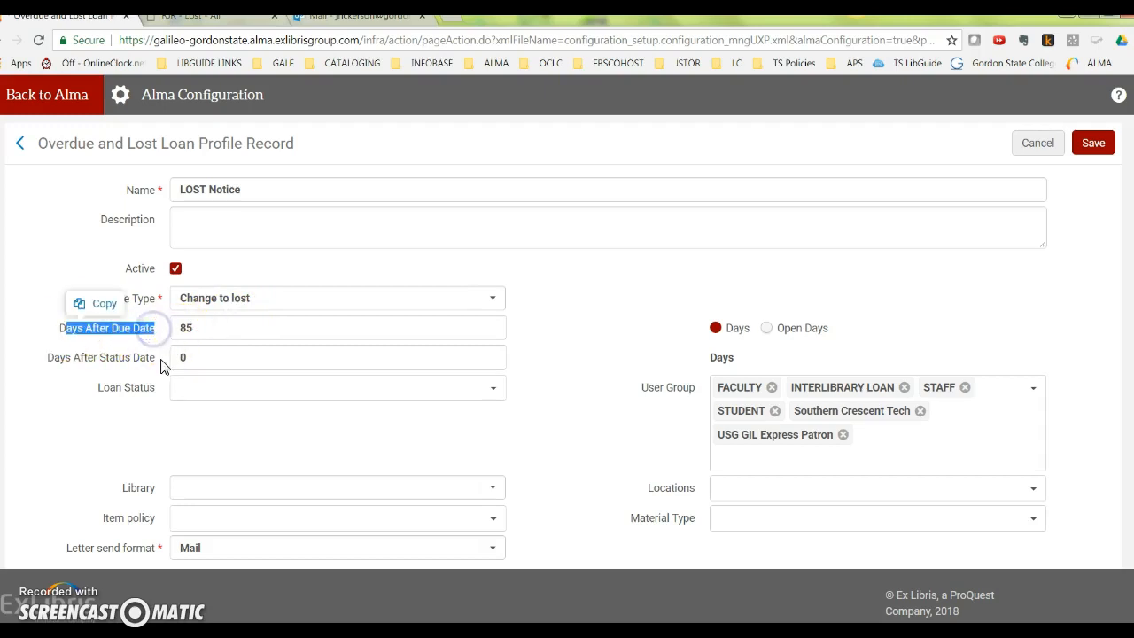
left_click(156, 351)
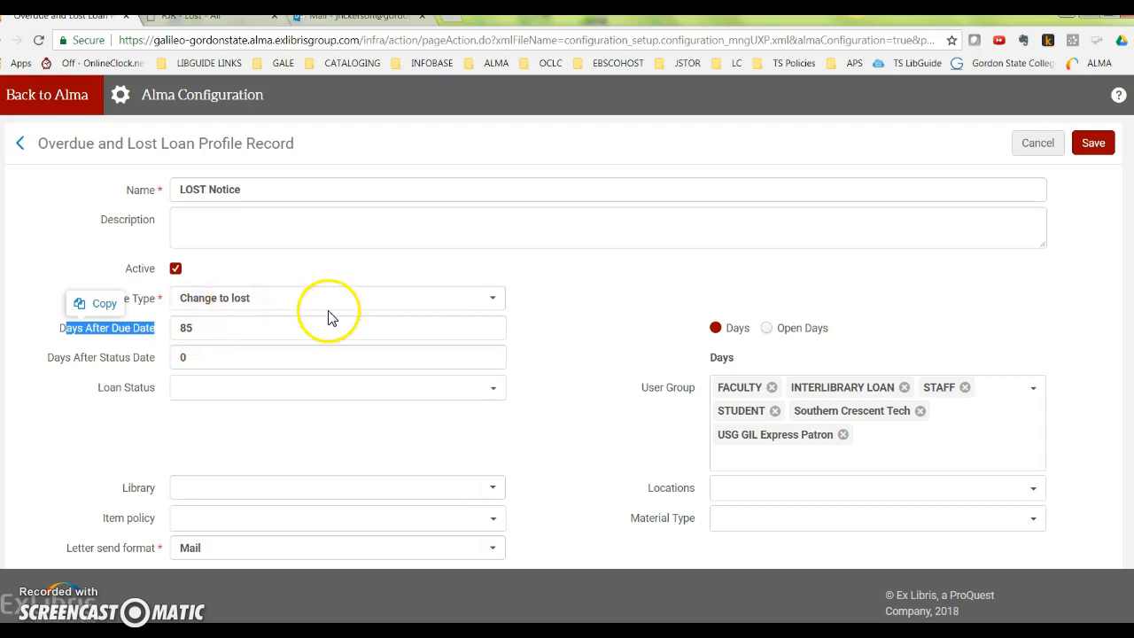
left_click(47, 97)
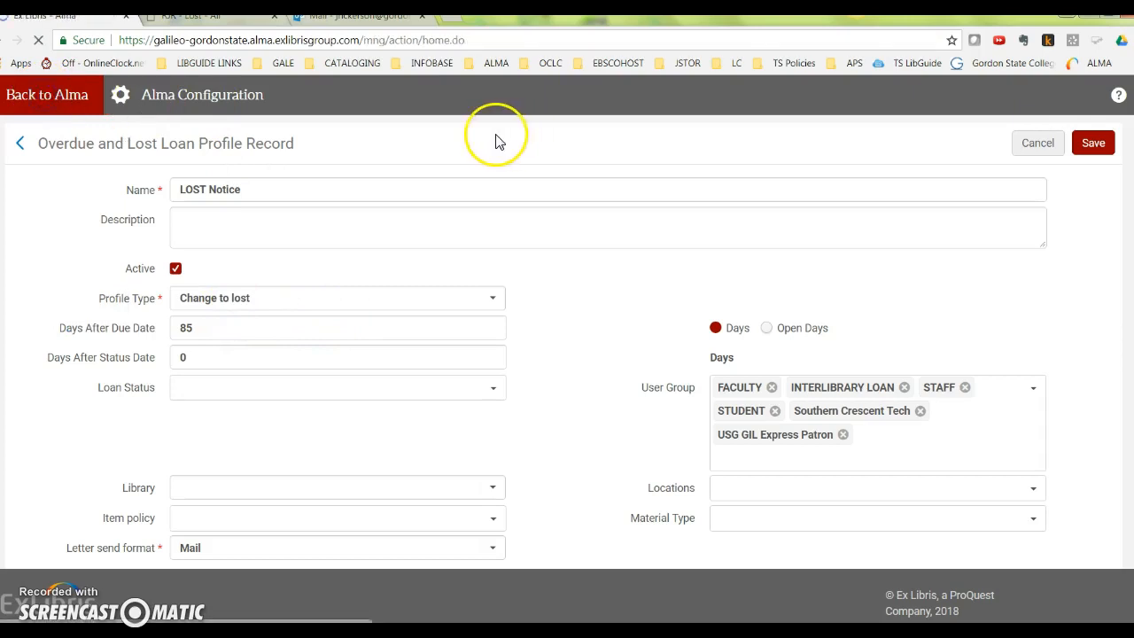
left_click(217, 18)
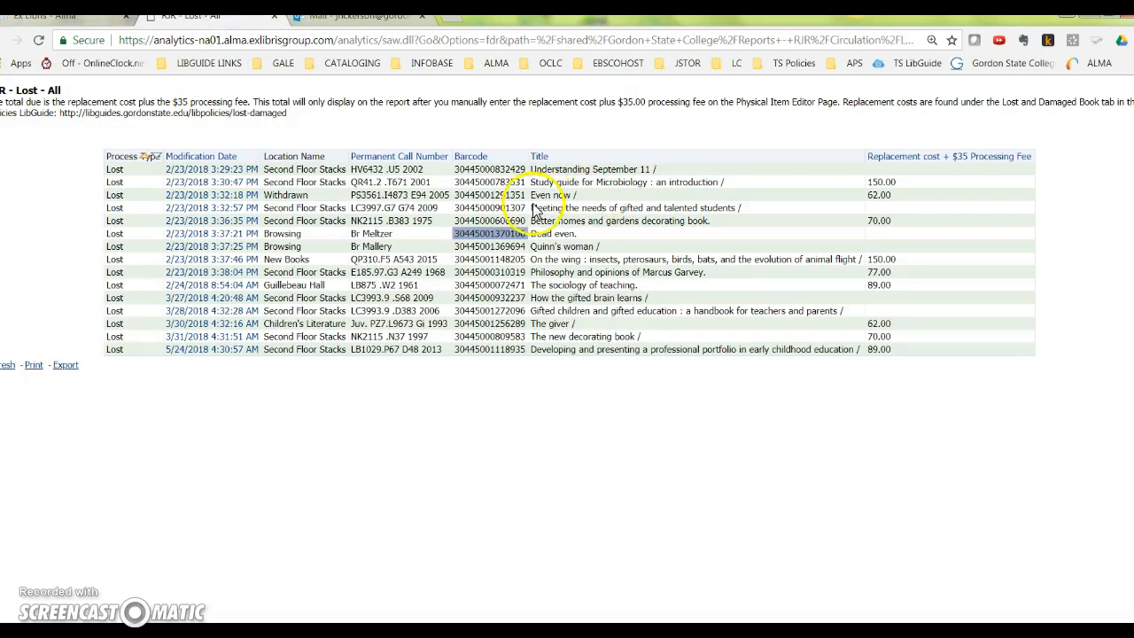